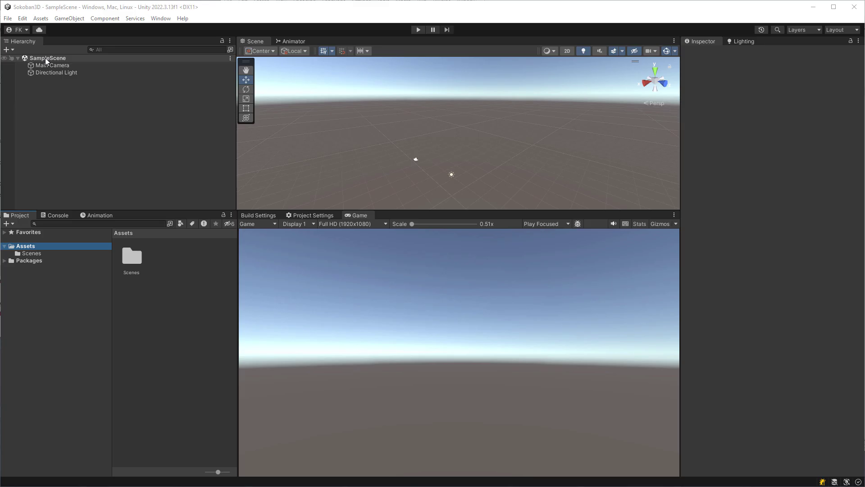
Rename the SampleScene asset in the Scenes folder as Game
{"action": "left_click", "coordinate": [31, 254]}
{"action": "left_click", "coordinate": [131, 270]}
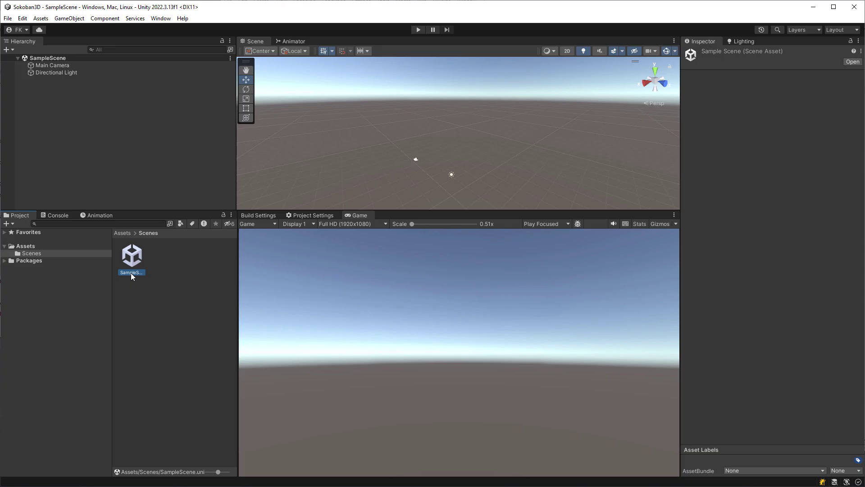
{"action": "type", "text": "Game"}
{"action": "key", "text": "Return"}
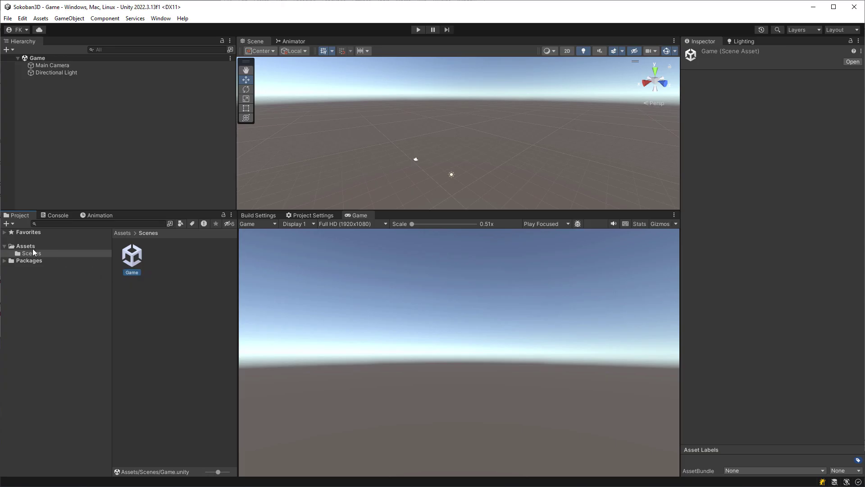
Create a new folder named Materials directly under Assets
{"action": "left_click", "coordinate": [27, 246]}
{"action": "right_click", "coordinate": [166, 309]}
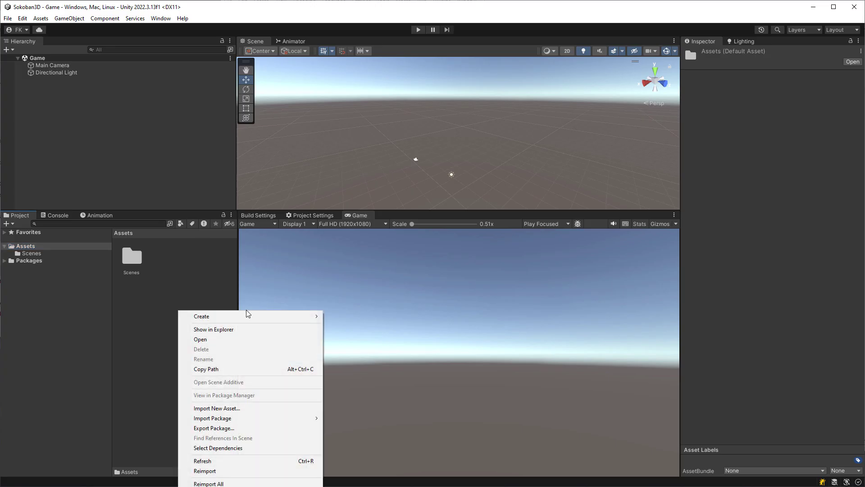
{"action": "mouse_move", "coordinate": [248, 315]}
{"action": "left_click", "coordinate": [401, 216]}
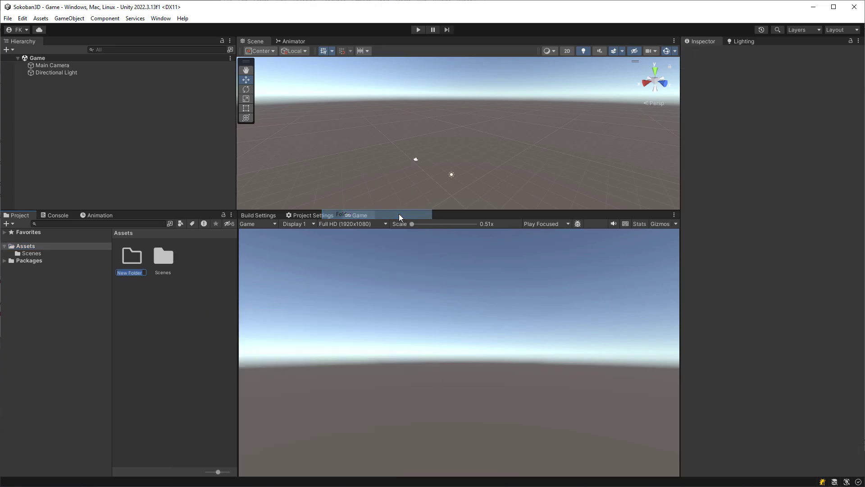
{"action": "type", "text": "Materi"}
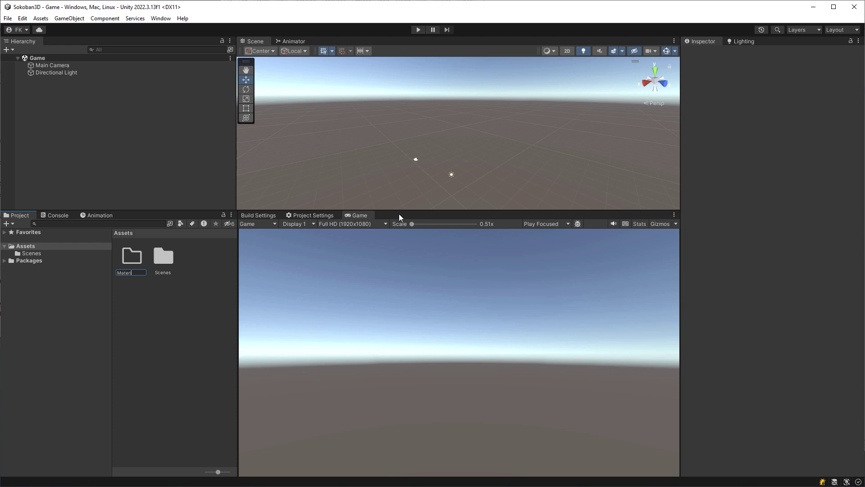
{"action": "type", "text": "als"}
{"action": "key", "text": "Return"}
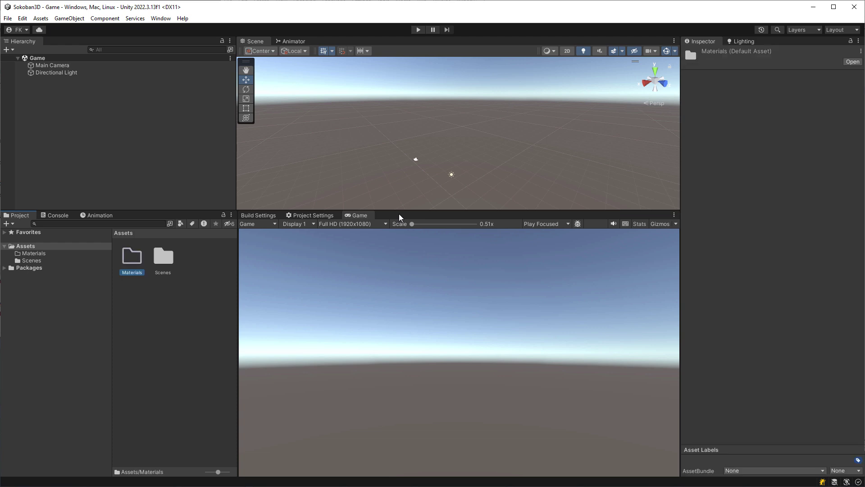
Add a folder named Scripts to the Assets folder
{"action": "right_click", "coordinate": [141, 297]}
{"action": "mouse_move", "coordinate": [247, 299]}
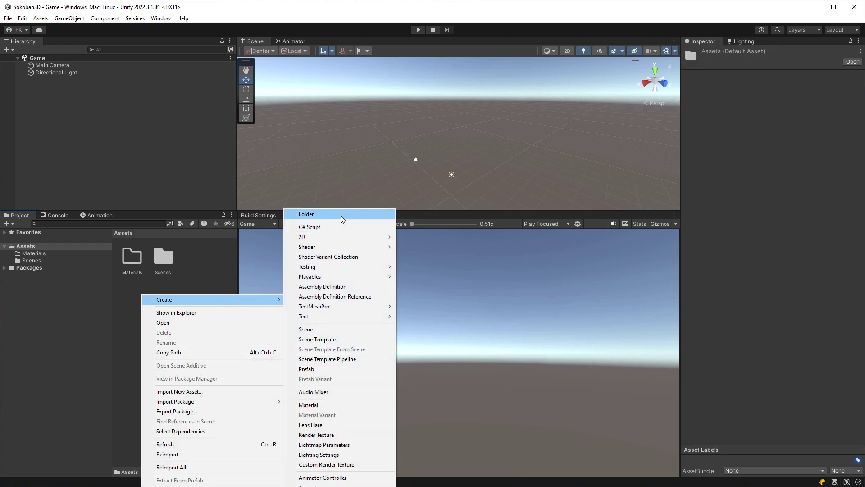
{"action": "left_click", "coordinate": [341, 215]}
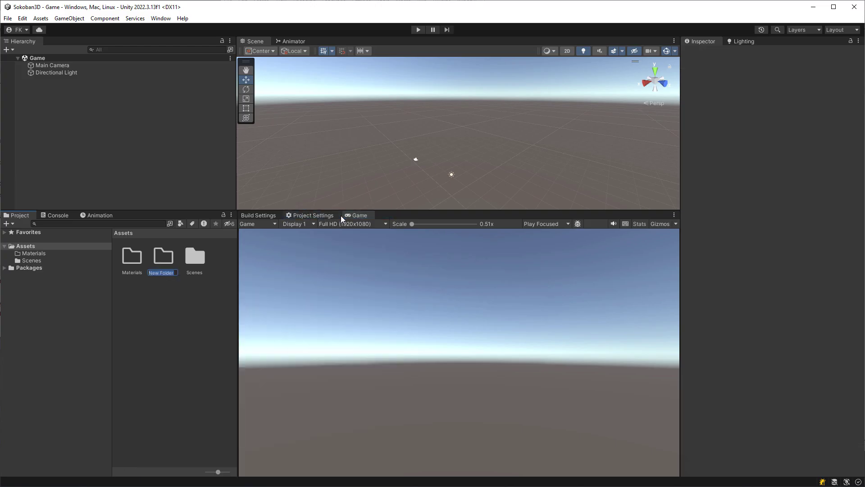
{"action": "type", "text": "Scripts"}
{"action": "key", "text": "Return"}
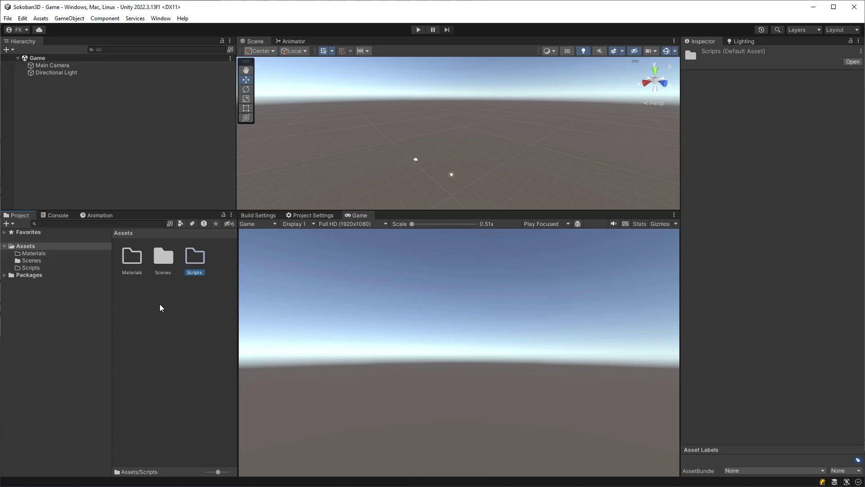
Add a folder named Prefabs to the Assets folder
{"action": "right_click", "coordinate": [144, 294]}
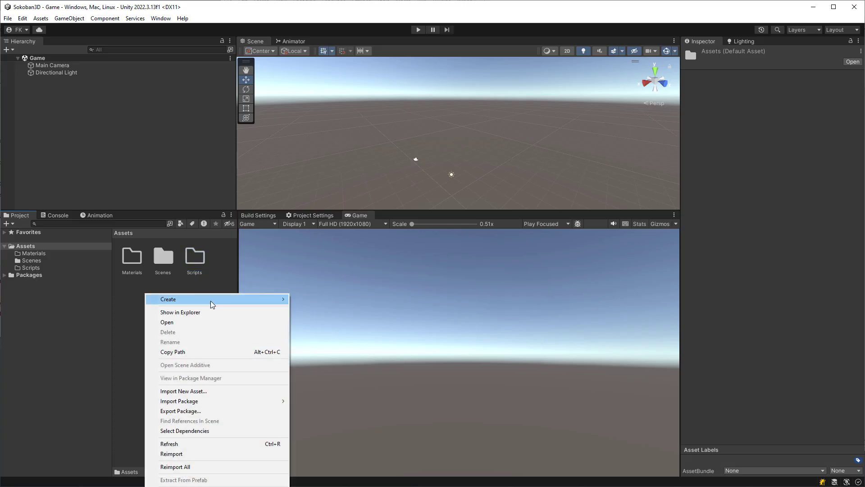
{"action": "mouse_move", "coordinate": [212, 299]}
{"action": "left_click", "coordinate": [353, 214]}
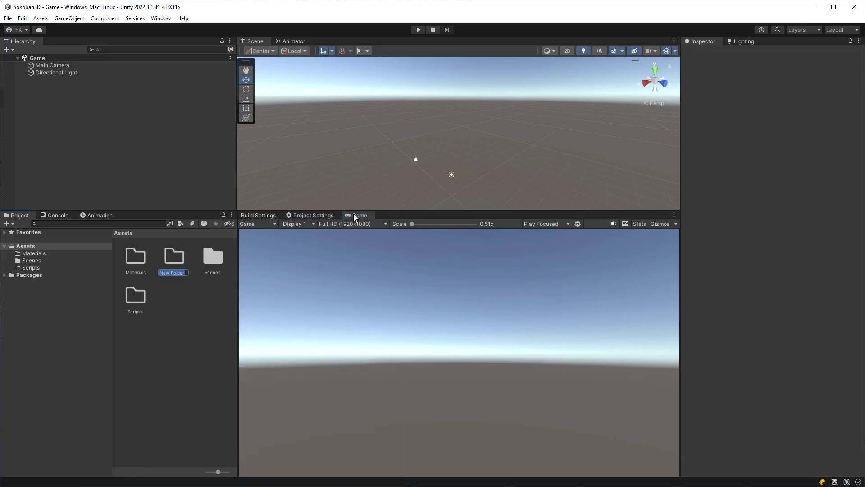
{"action": "type", "text": "Prefabs"}
{"action": "key", "text": "Return"}
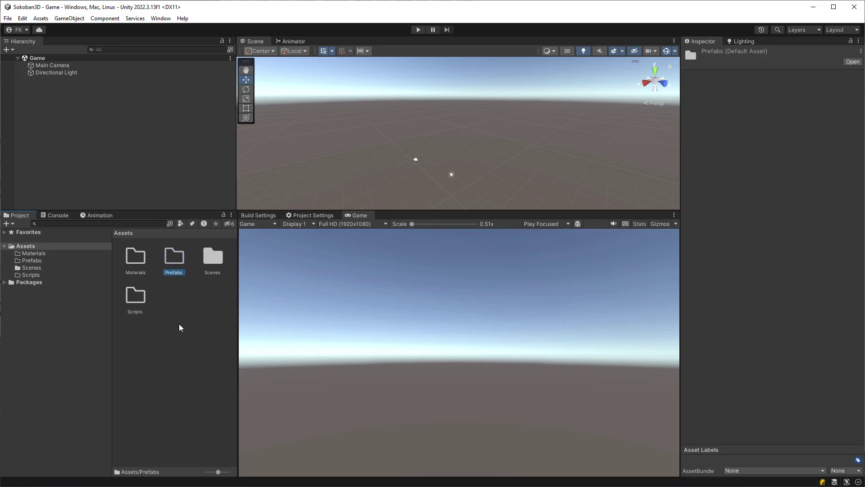
{"action": "left_click", "coordinate": [32, 254]}
{"action": "left_click", "coordinate": [33, 262]}
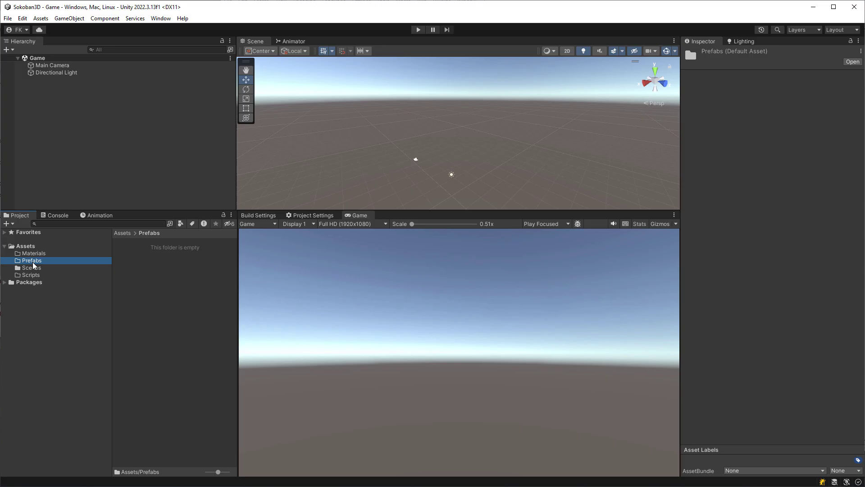
{"action": "left_click", "coordinate": [34, 268]}
{"action": "left_click", "coordinate": [34, 276]}
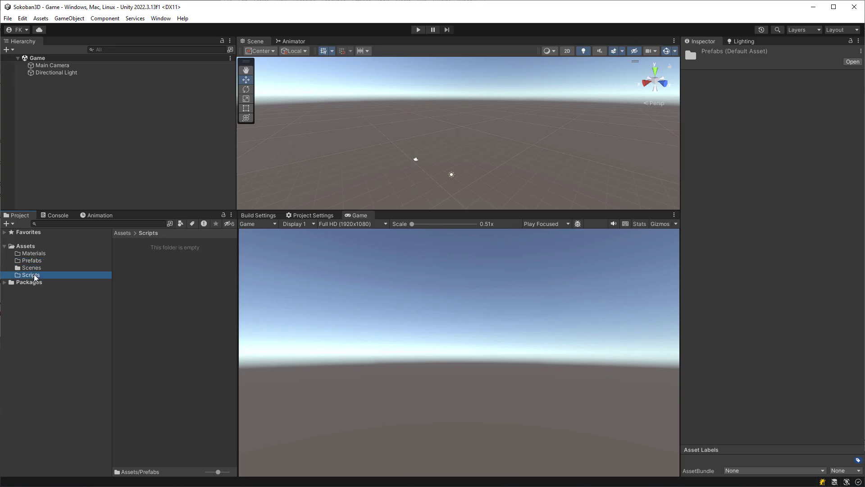
{"action": "left_click", "coordinate": [30, 248]}
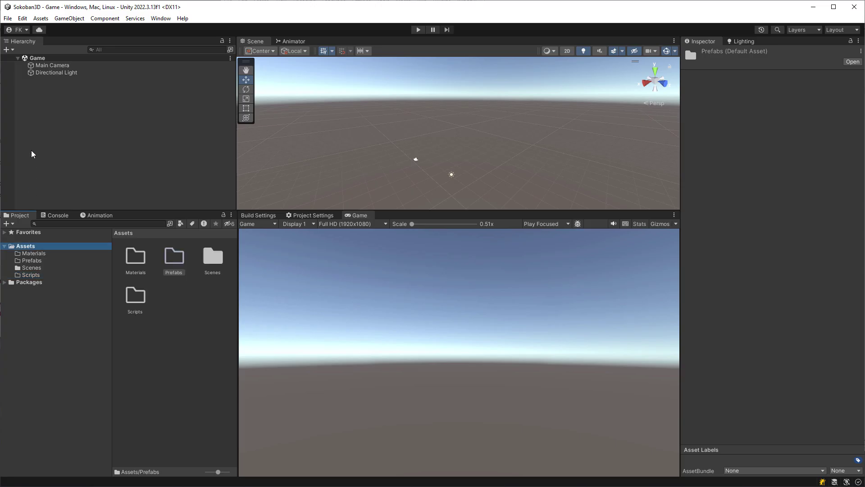
Add a 3D plane to the Game scene and set its X and Z scale to 3
{"action": "right_click", "coordinate": [39, 58]}
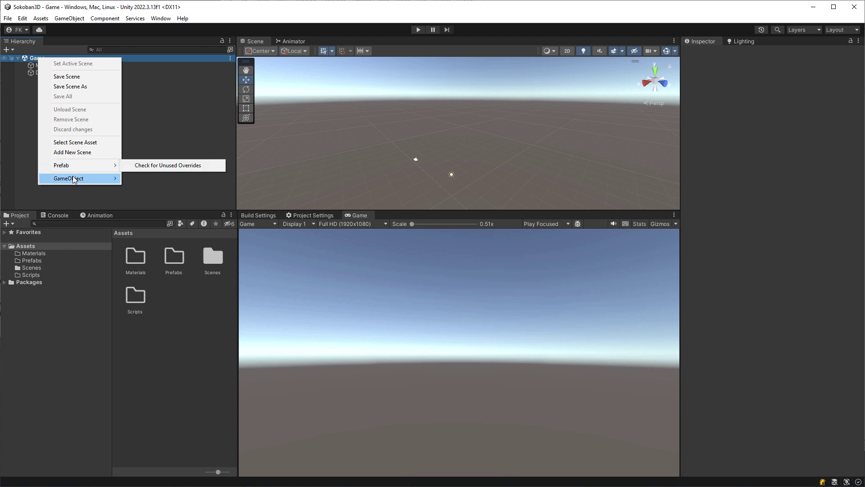
{"action": "mouse_move", "coordinate": [75, 179]}
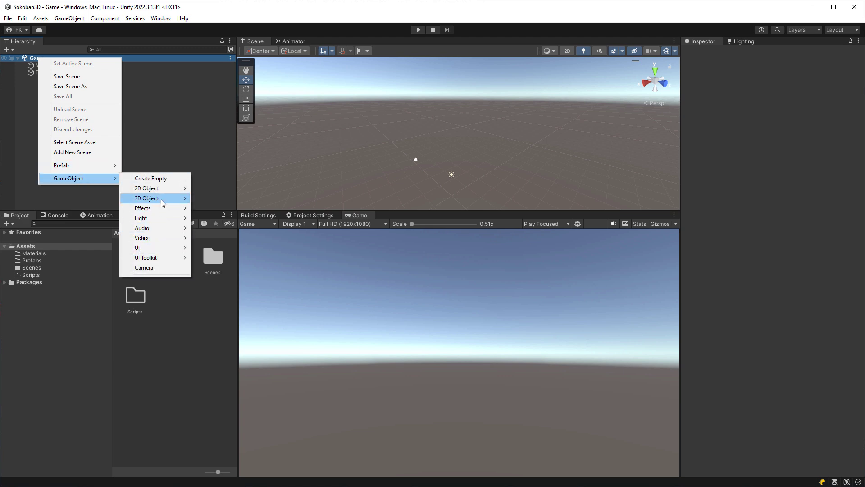
{"action": "mouse_move", "coordinate": [162, 199]}
{"action": "left_click", "coordinate": [246, 236]}
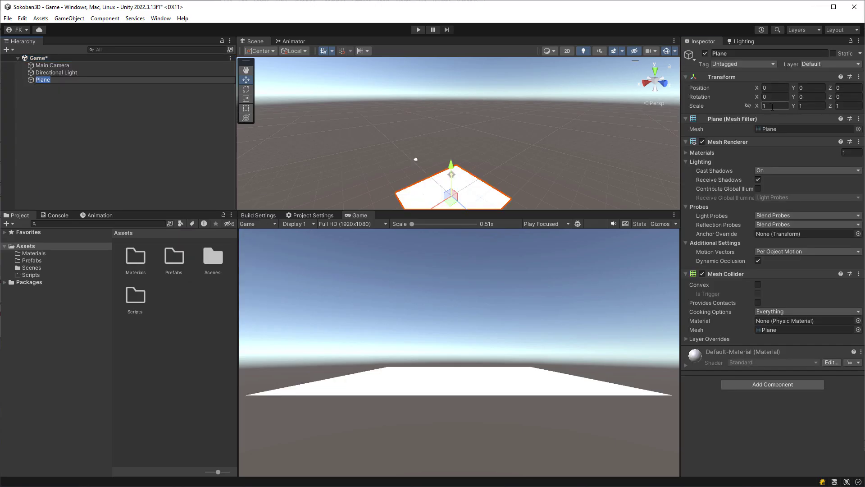
{"action": "left_click", "coordinate": [772, 106]}
{"action": "type", "text": "3"}
{"action": "left_click", "coordinate": [841, 106]}
{"action": "type", "text": "3"}
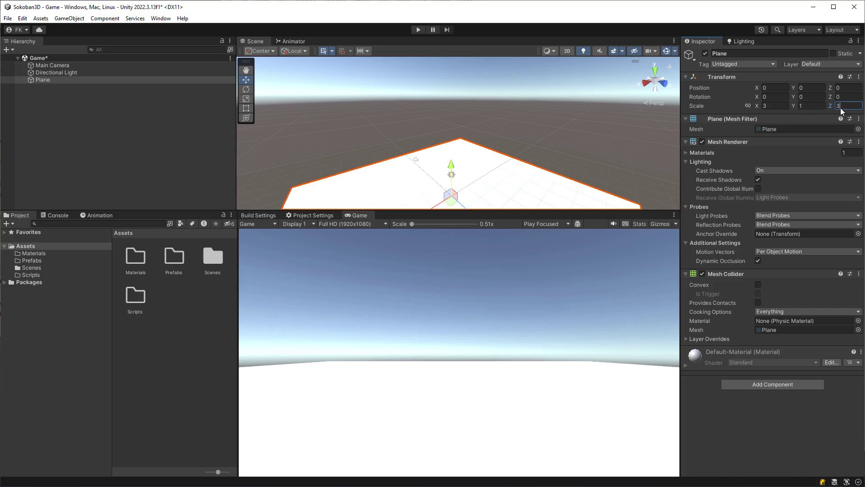
Set the Main Camera's X rotation to 45 and its Y position to 10
{"action": "left_click_drag", "start_coordinate": [543, 199], "coordinate": [543, 155], "text": "alt"}
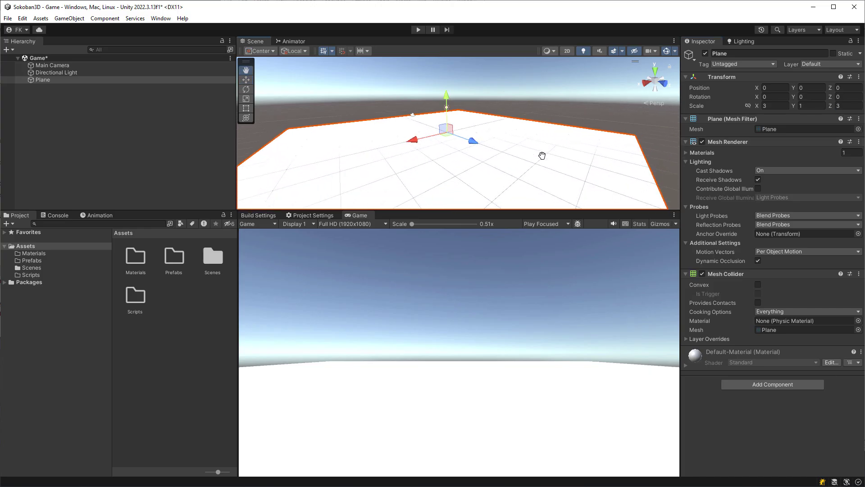
{"action": "left_click_drag", "start_coordinate": [491, 172], "coordinate": [511, 161], "text": "alt"}
{"action": "middle_click_drag", "start_coordinate": [510, 161], "coordinate": [481, 188]}
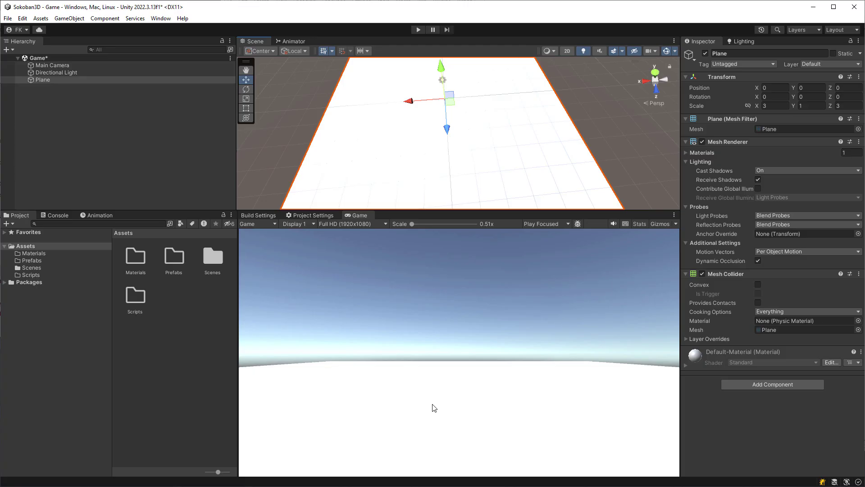
{"action": "left_click", "coordinate": [53, 66]}
{"action": "left_click", "coordinate": [782, 89]}
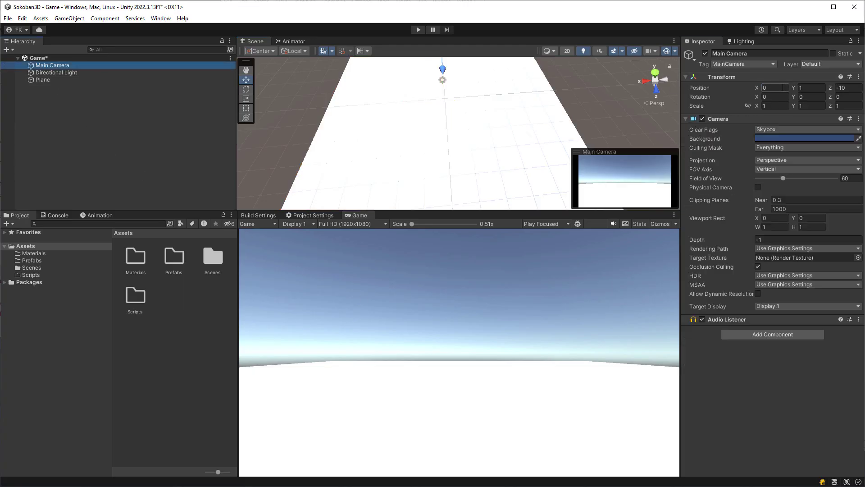
{"action": "left_click", "coordinate": [781, 98]}
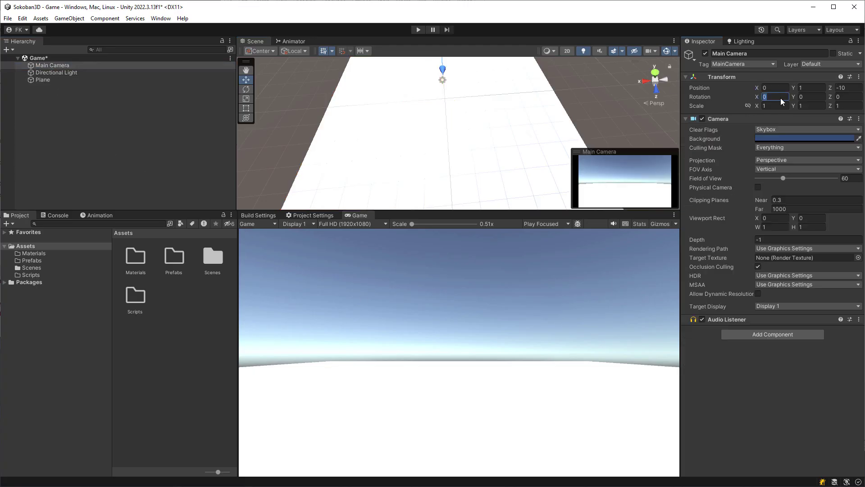
{"action": "type", "text": "45"}
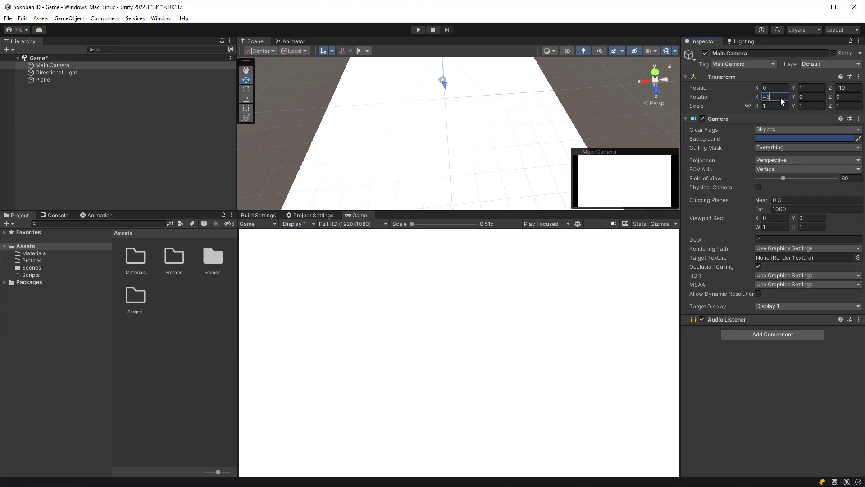
{"action": "left_click", "coordinate": [807, 89]}
{"action": "type", "text": "10"}
{"action": "key", "text": "Tab"}
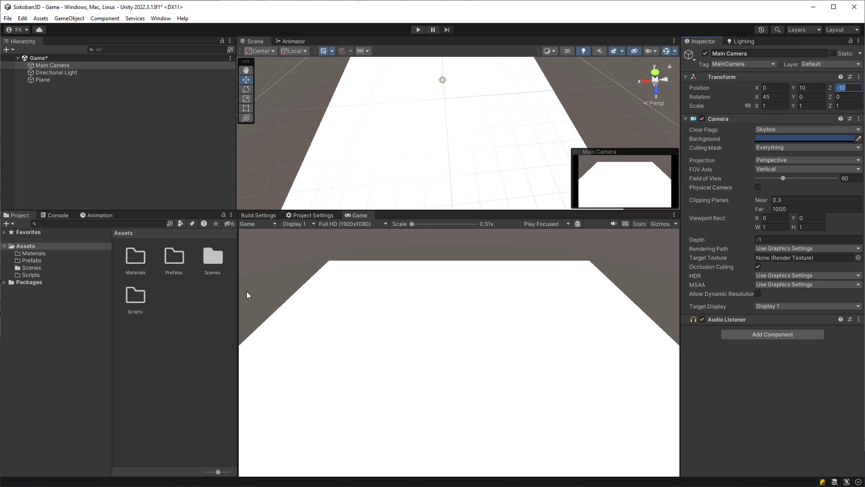
Create a new material named Ground in the Materials folder
{"action": "left_click", "coordinate": [36, 253]}
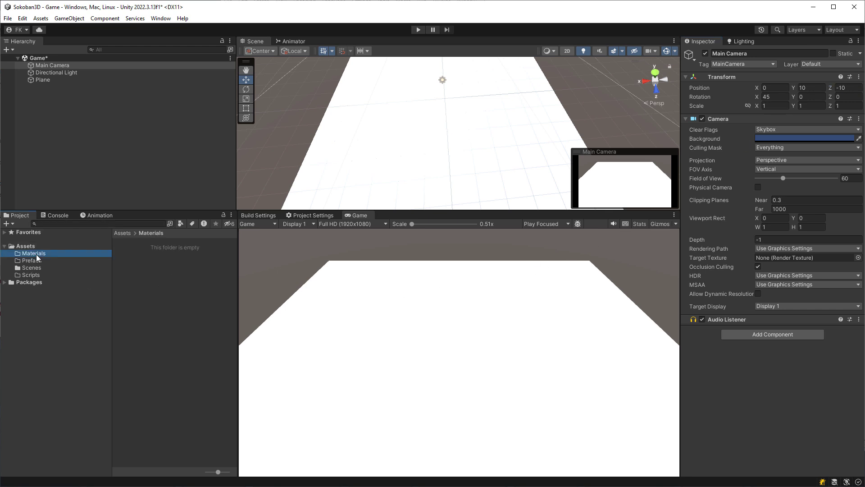
{"action": "right_click", "coordinate": [176, 289]}
{"action": "mouse_move", "coordinate": [212, 294]}
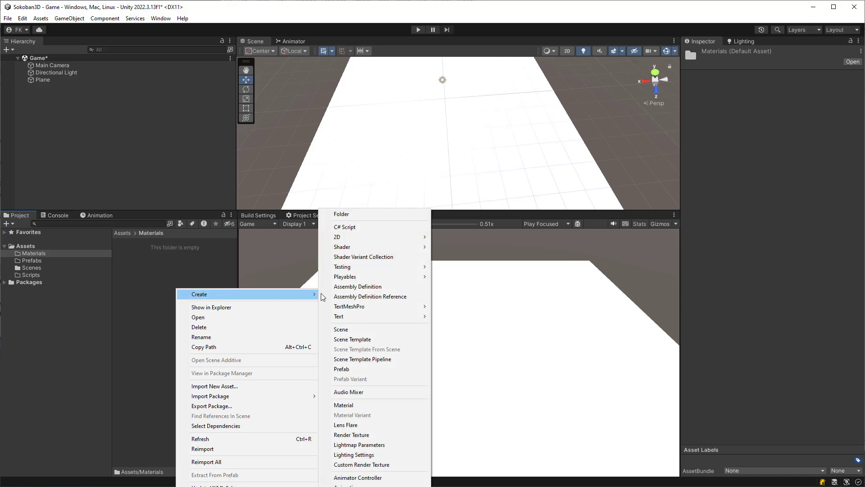
{"action": "left_click", "coordinate": [372, 405]}
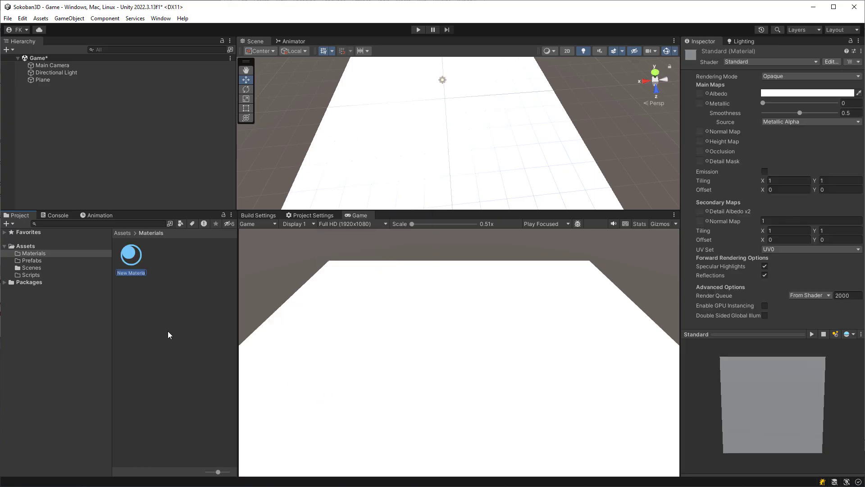
{"action": "type", "text": "Ground"}
{"action": "key", "text": "Return"}
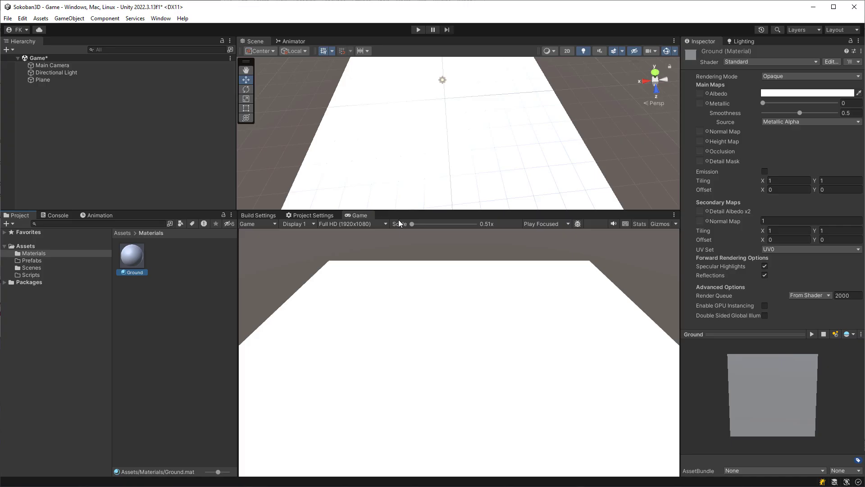
Set the Ground material's albedo colour to a dark brown and apply the material to the plane
{"action": "left_click", "coordinate": [830, 93]}
{"action": "left_click_drag", "start_coordinate": [856, 141], "coordinate": [861, 172]}
{"action": "left_click_drag", "start_coordinate": [132, 255], "coordinate": [415, 145]}
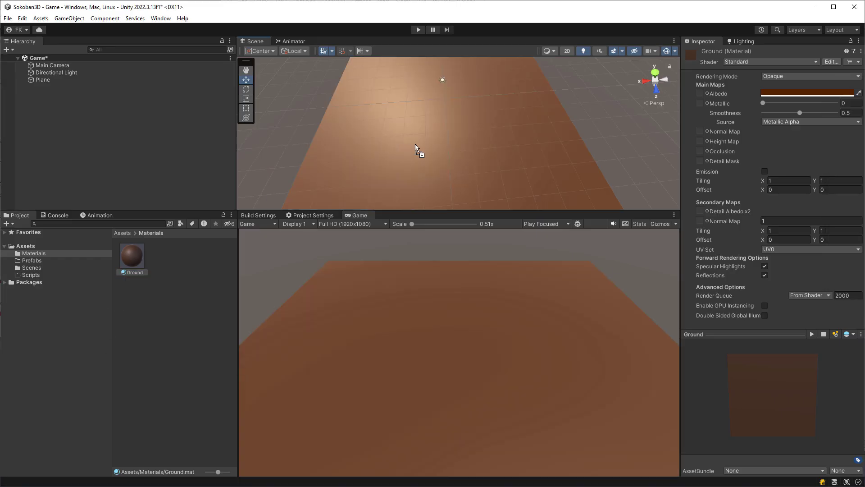
{"action": "left_click", "coordinate": [799, 93]}
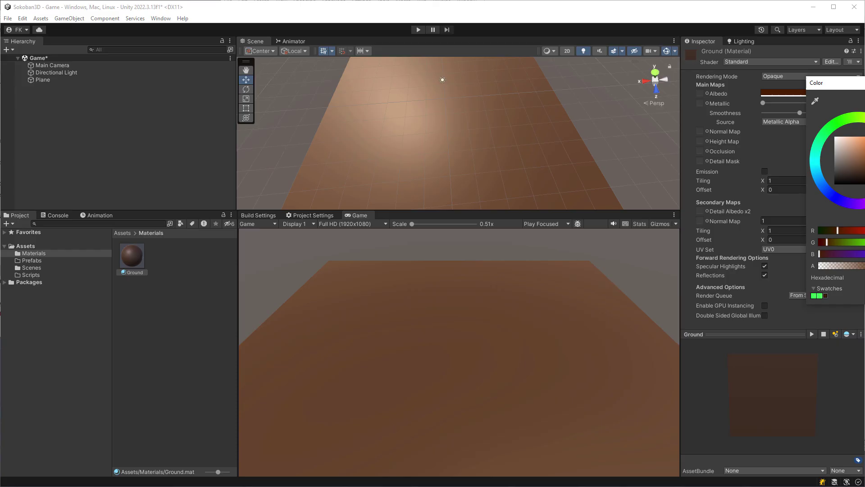
{"action": "left_click", "coordinate": [52, 118]}
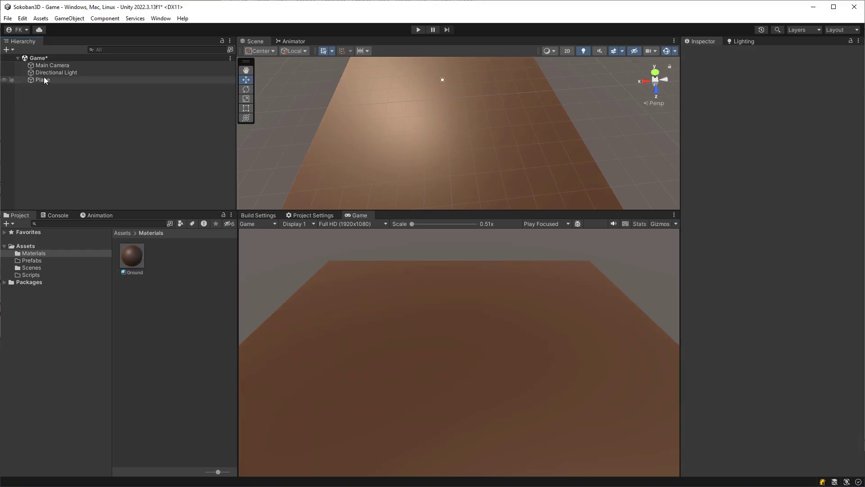
Add a 3D cube to the Game scene
{"action": "right_click", "coordinate": [45, 57]}
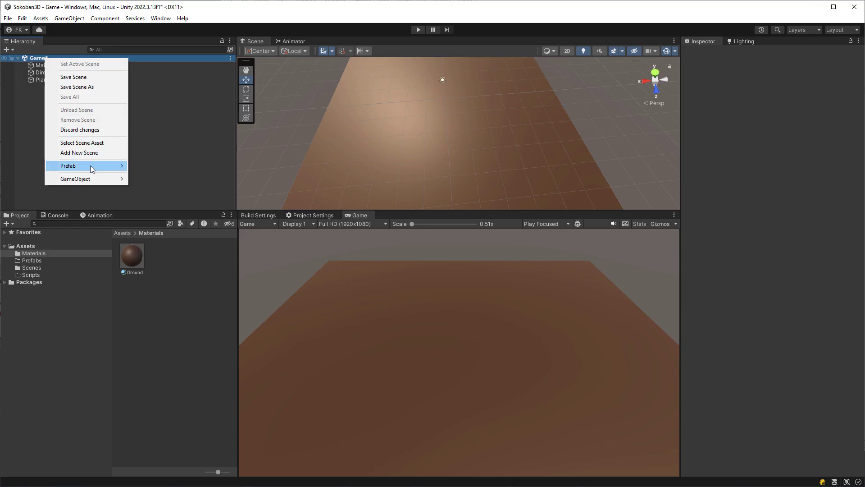
{"action": "mouse_move", "coordinate": [92, 179]}
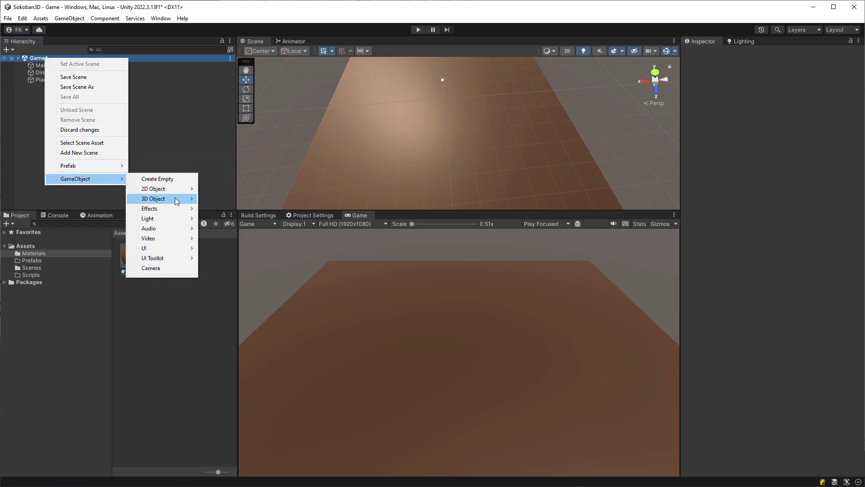
{"action": "mouse_move", "coordinate": [177, 201]}
{"action": "left_click", "coordinate": [234, 198]}
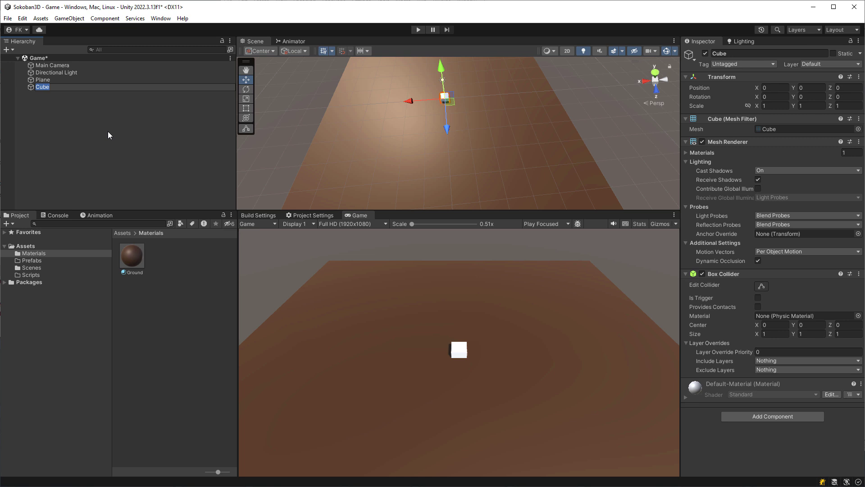
Rename the new cube as Player and set its Y position to 0.5 so it rests on the plane
{"action": "type", "text": "Player"}
{"action": "key", "text": "Return"}
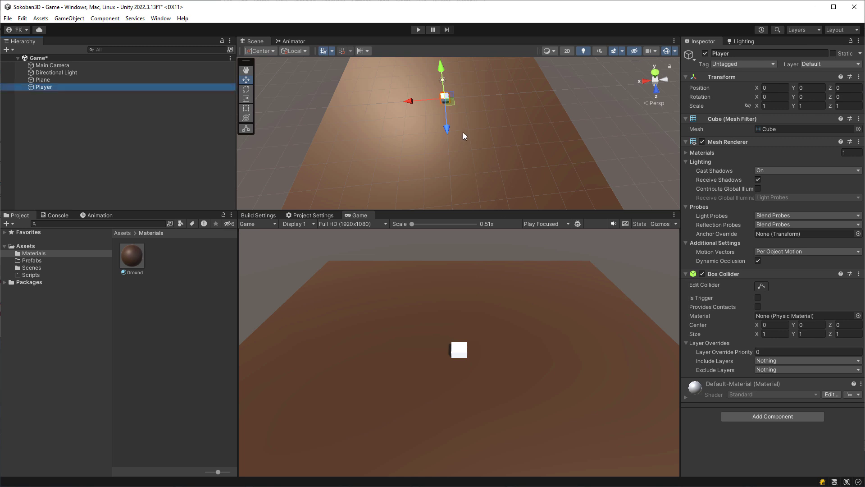
{"action": "right_click_drag", "start_coordinate": [463, 131], "coordinate": [466, 163]}
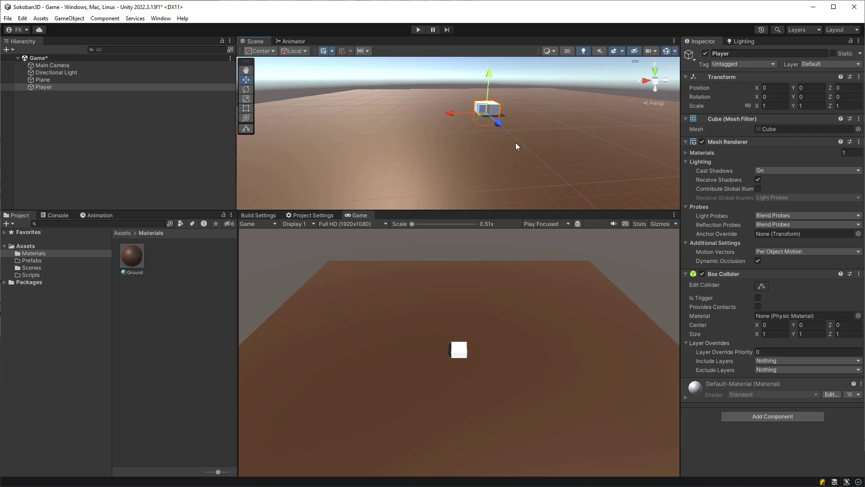
{"action": "left_click_drag", "start_coordinate": [491, 74], "coordinate": [491, 66]}
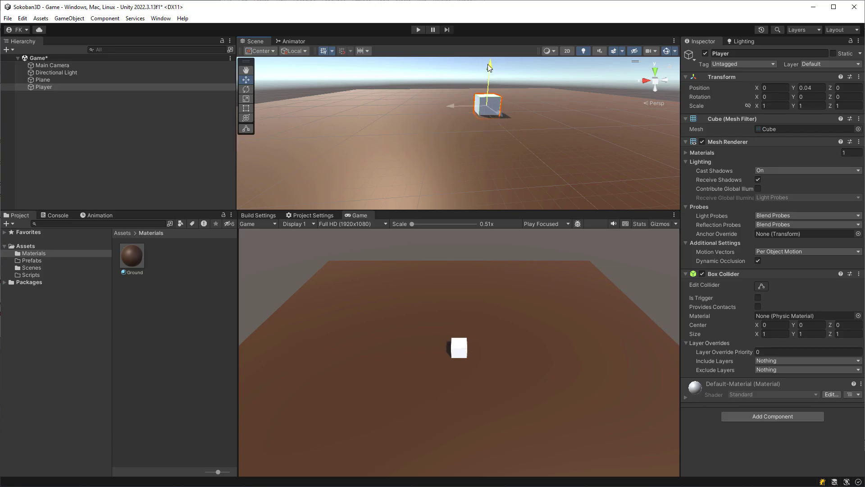
{"action": "left_click", "coordinate": [808, 89]}
{"action": "type", "text": "0.5"}
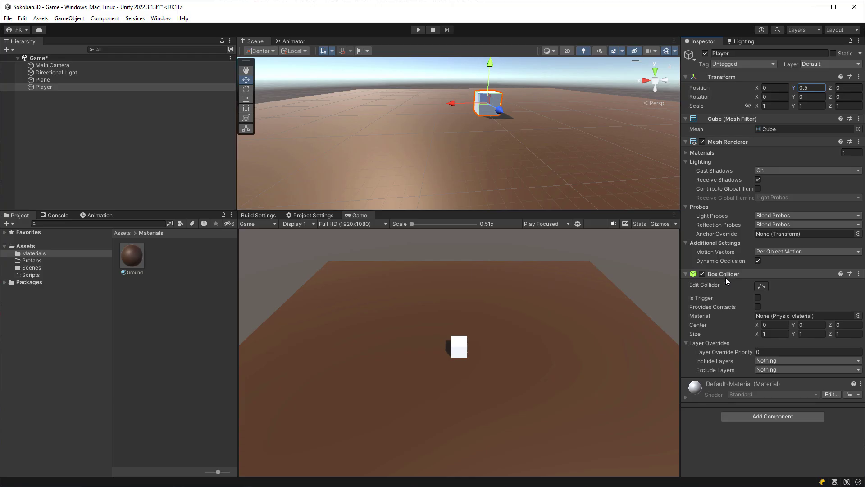
Add a Rigidbody component to the Player, with Is Kinematic enabled and Use Gravity disabled
{"action": "left_click", "coordinate": [732, 415]}
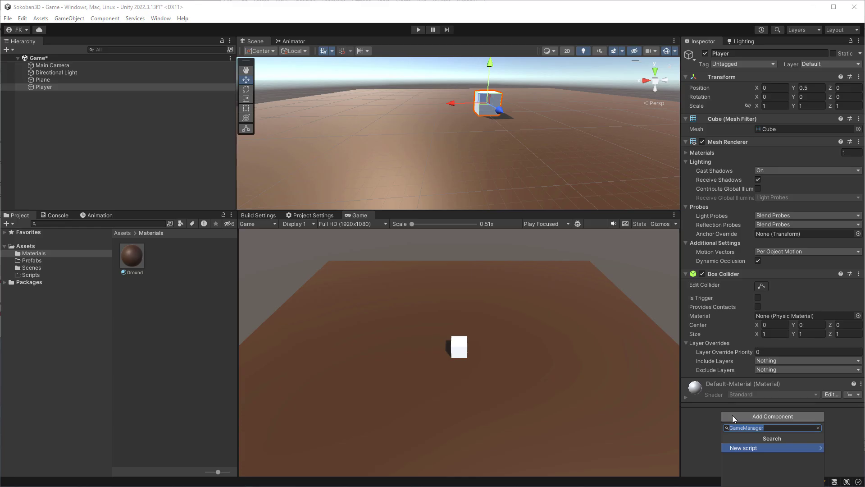
{"action": "type", "text": "Rig"}
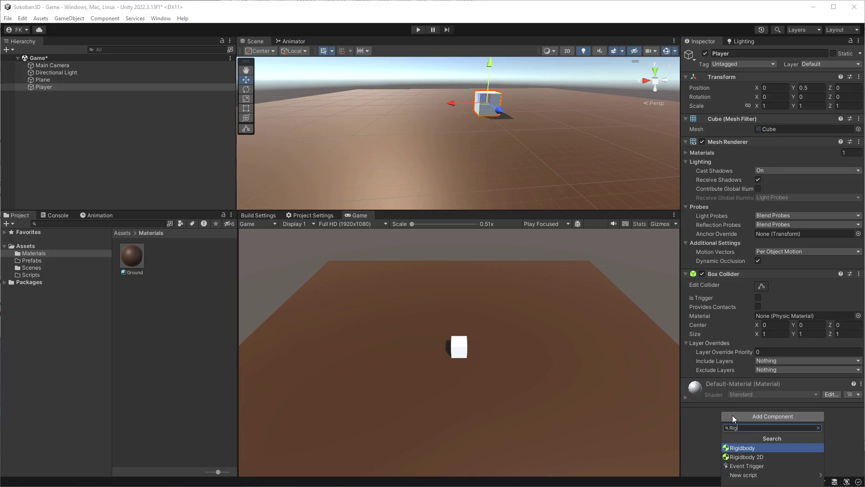
{"action": "key", "text": "Return"}
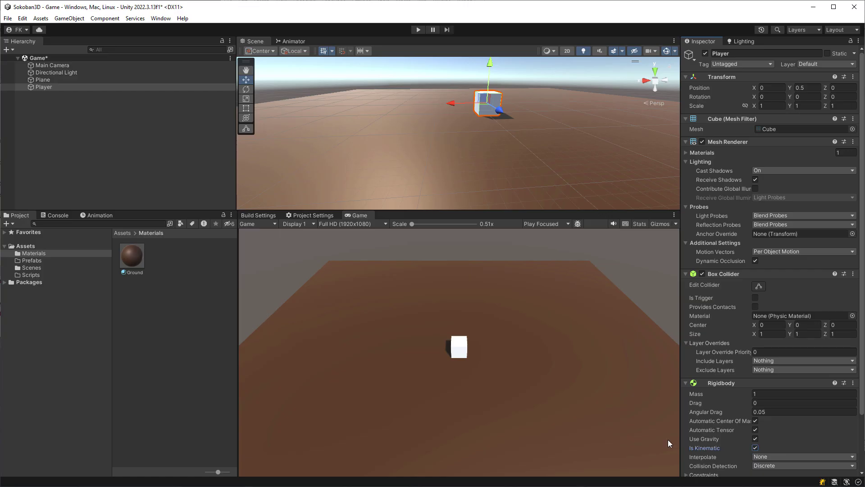
{"action": "left_click", "coordinate": [755, 438]}
Create a new material named Player in the Materials folder
{"action": "right_click", "coordinate": [161, 261]}
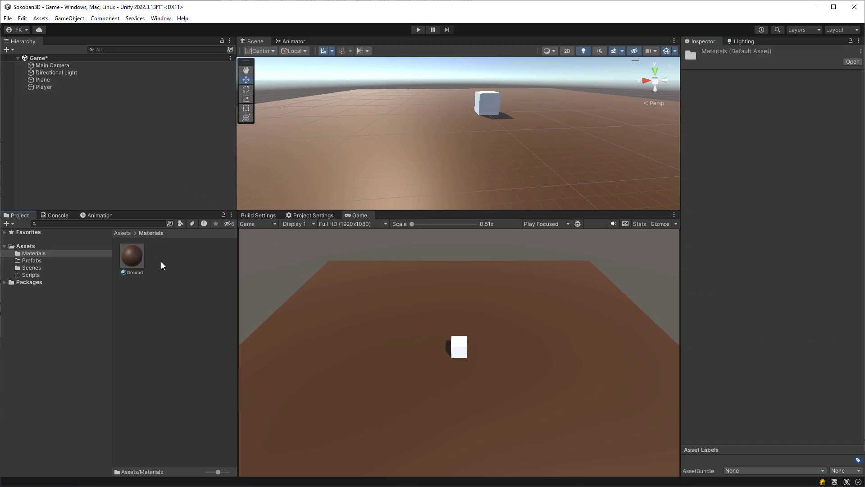
{"action": "mouse_move", "coordinate": [253, 268]}
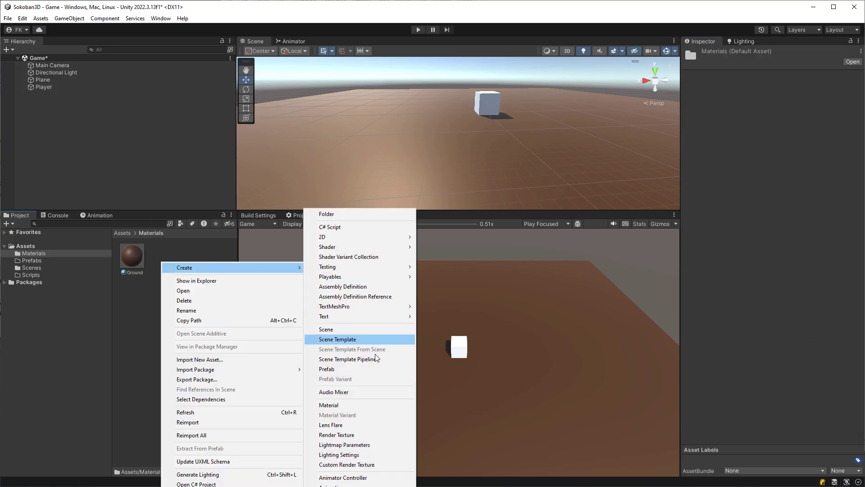
{"action": "left_click", "coordinate": [374, 404]}
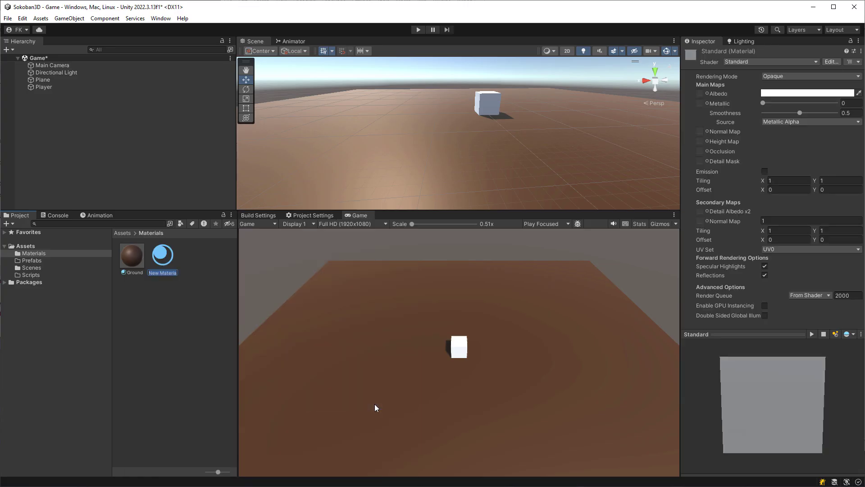
{"action": "type", "text": "Player"}
{"action": "key", "text": "Return"}
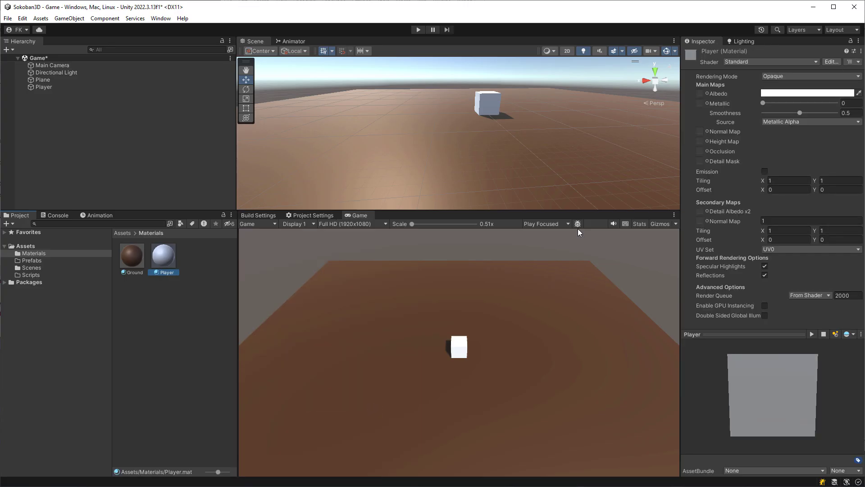
Apply the Player material to the player cube and set its albedo colour to a bright light blue
{"action": "left_click_drag", "start_coordinate": [164, 256], "coordinate": [486, 106]}
{"action": "left_click", "coordinate": [783, 93]}
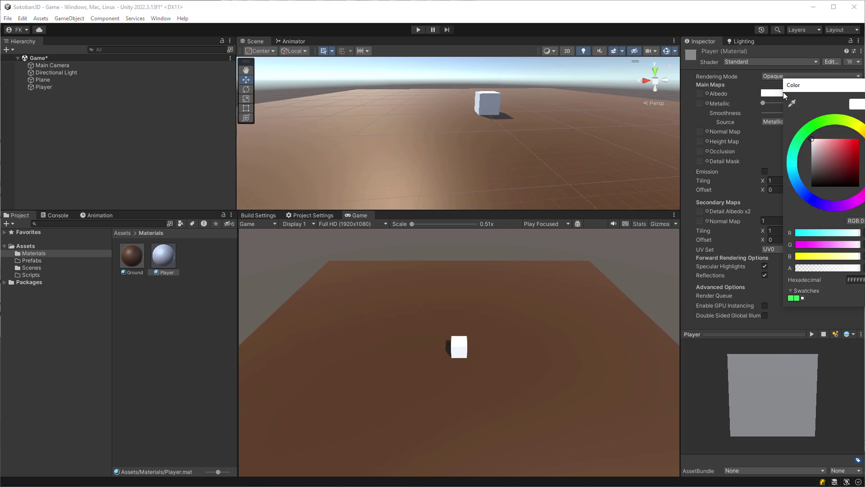
{"action": "left_click", "coordinate": [800, 187]}
{"action": "left_click_drag", "start_coordinate": [839, 157], "coordinate": [859, 139]}
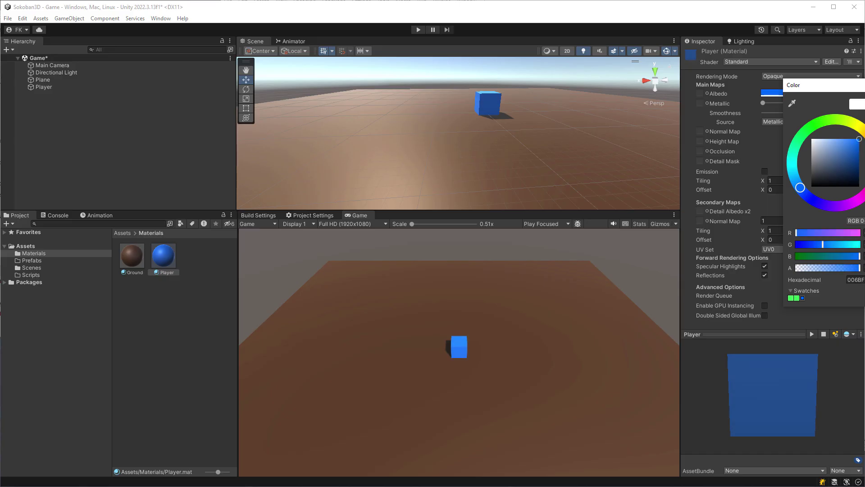
{"action": "left_click_drag", "start_coordinate": [807, 186], "coordinate": [797, 181]}
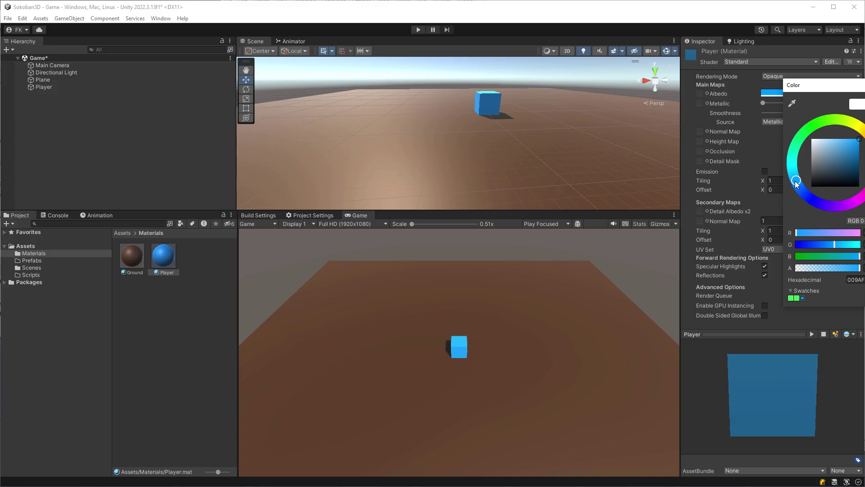
{"action": "left_click", "coordinate": [166, 294]}
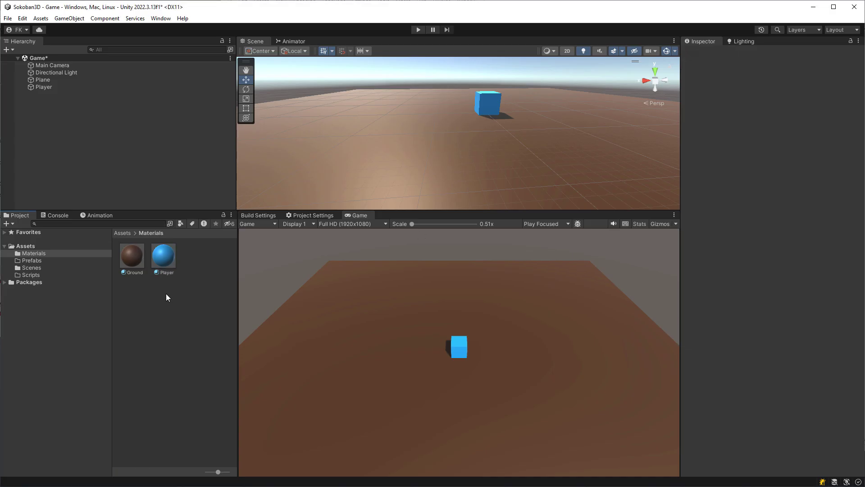
Create a C# script named PlayerController in the Scripts folder
{"action": "left_click", "coordinate": [51, 87]}
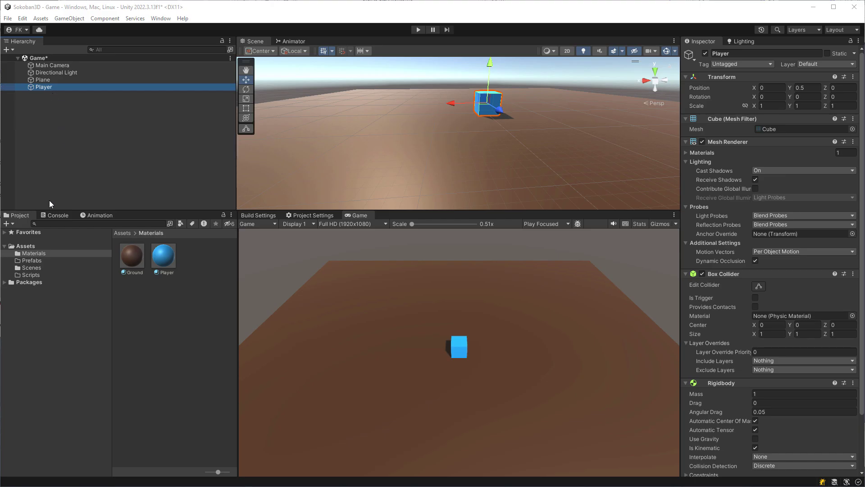
{"action": "left_click", "coordinate": [34, 273]}
{"action": "right_click", "coordinate": [154, 281]}
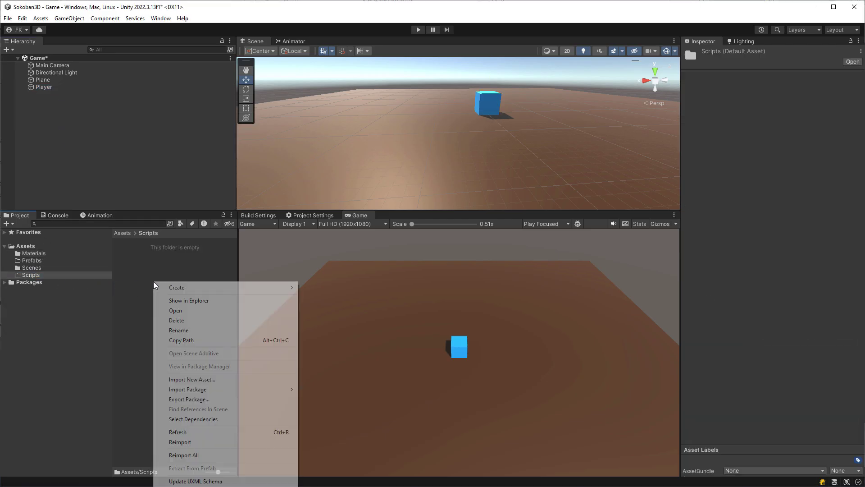
{"action": "mouse_move", "coordinate": [282, 287]}
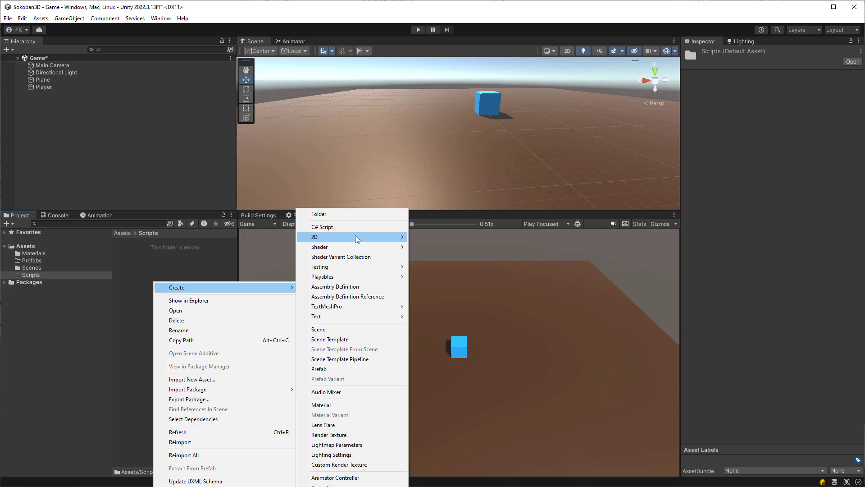
{"action": "left_click", "coordinate": [364, 227]}
{"action": "type", "text": "Pla"}
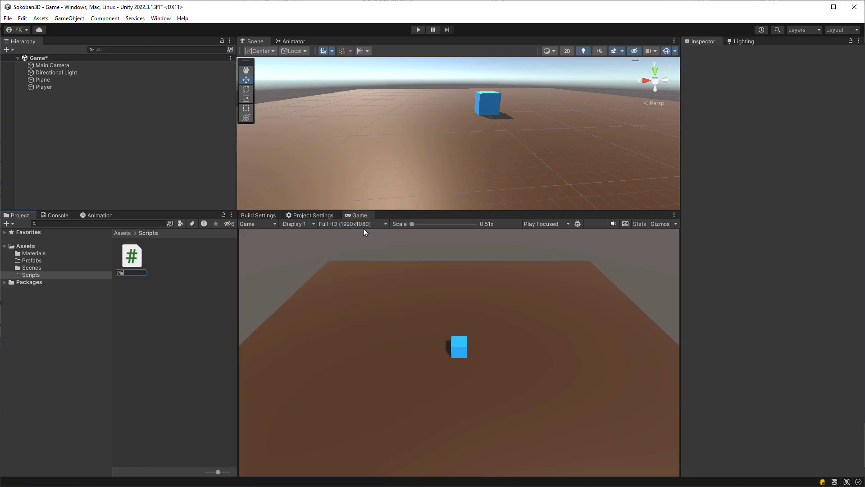
{"action": "type", "text": "yerController"}
{"action": "key", "text": "Return"}
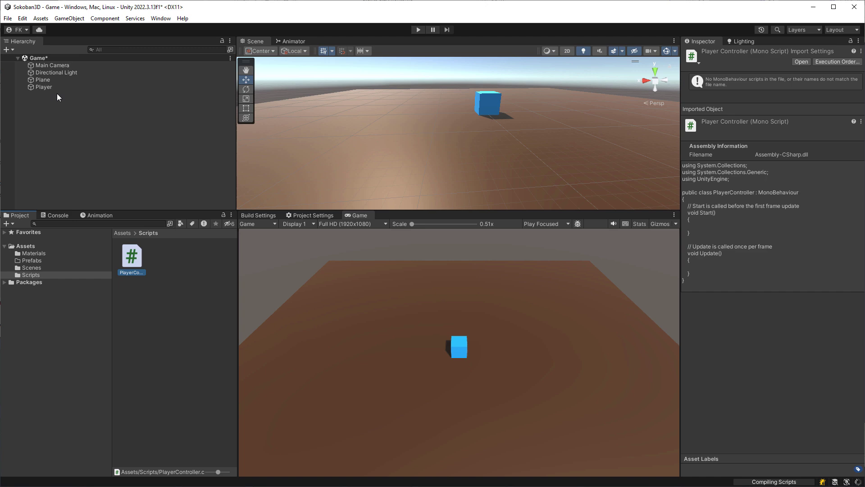
Attach the PlayerController script to the Player object, directly below its Transform, and open the script in Visual Studio
{"action": "left_click", "coordinate": [43, 87]}
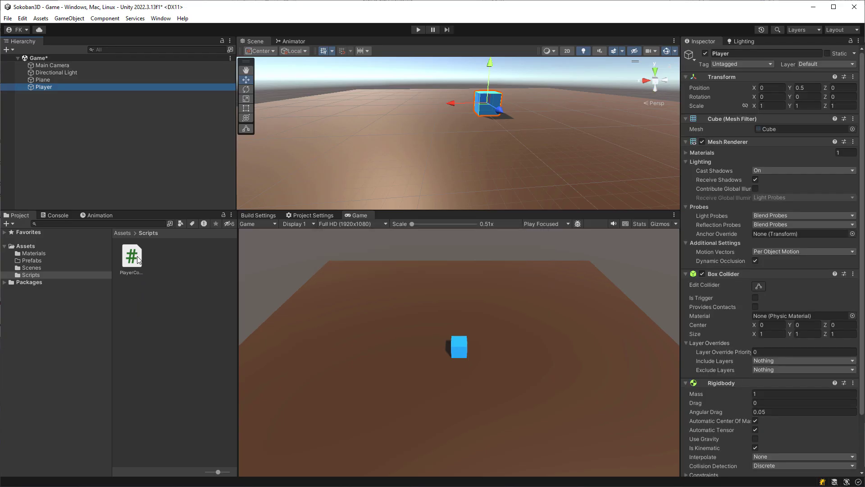
{"action": "left_click_drag", "start_coordinate": [132, 259], "coordinate": [743, 116]}
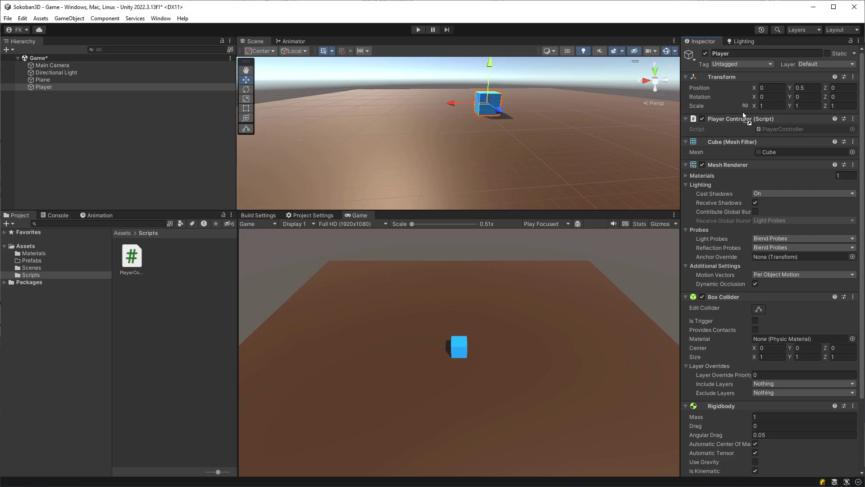
{"action": "double_click", "coordinate": [769, 129]}
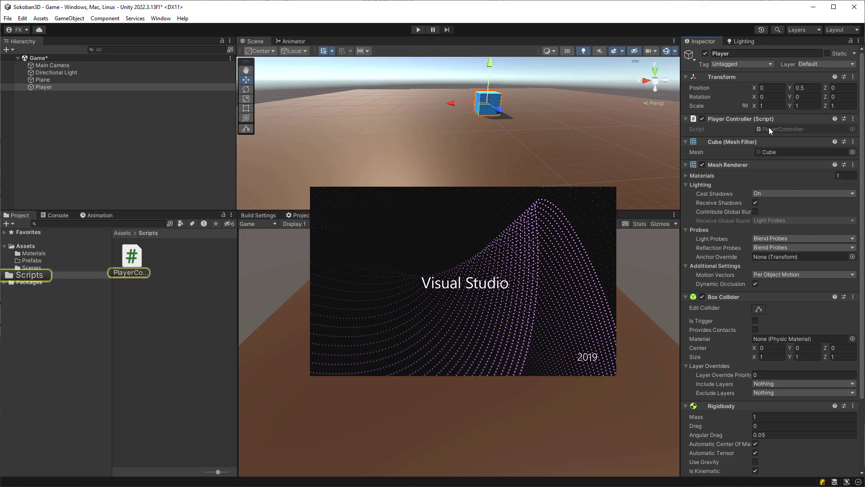